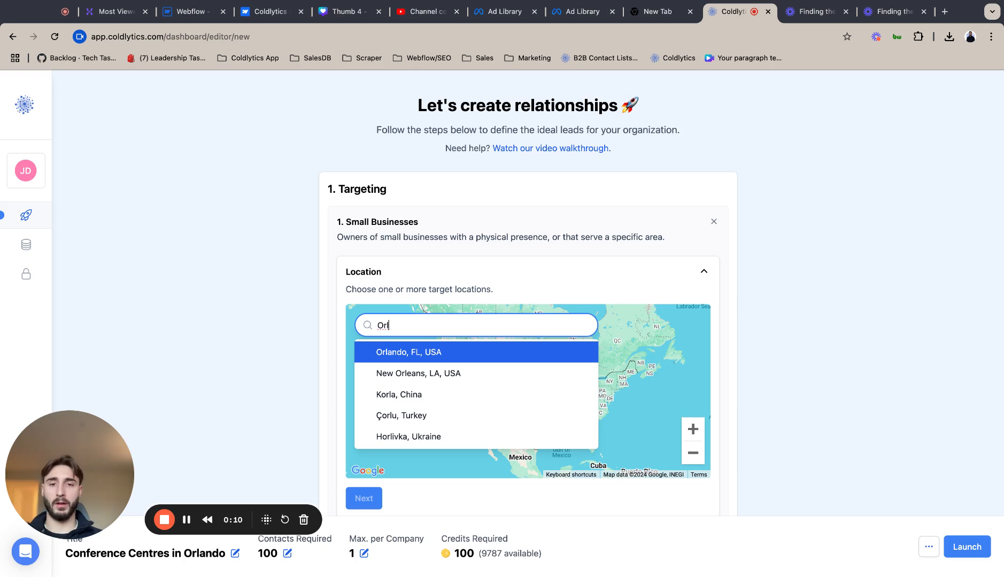
Add Orlando, FL, USA with a 25-mile radius as the target location and confirm the location section.
left_click(424, 353)
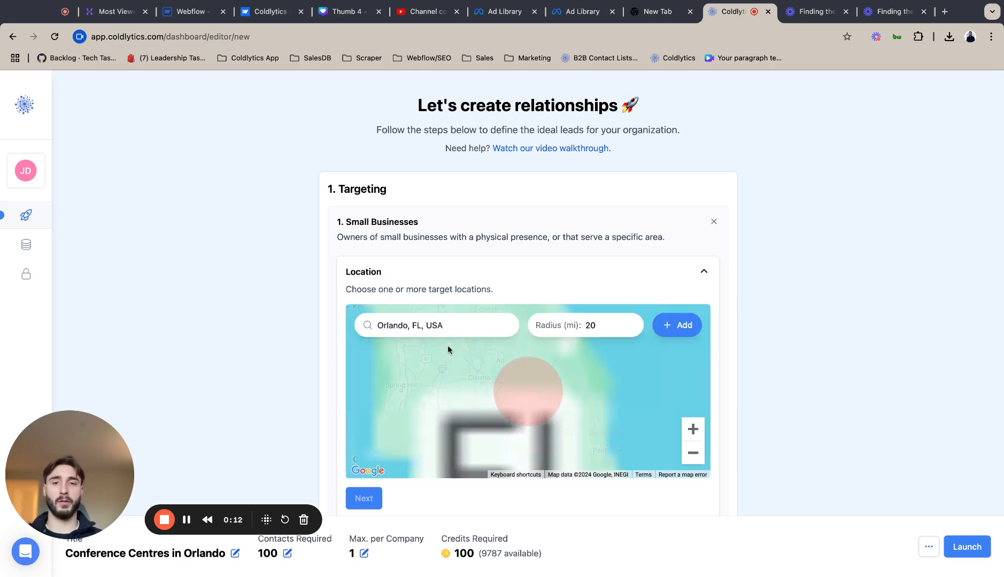
left_click(632, 324)
left_click(633, 324)
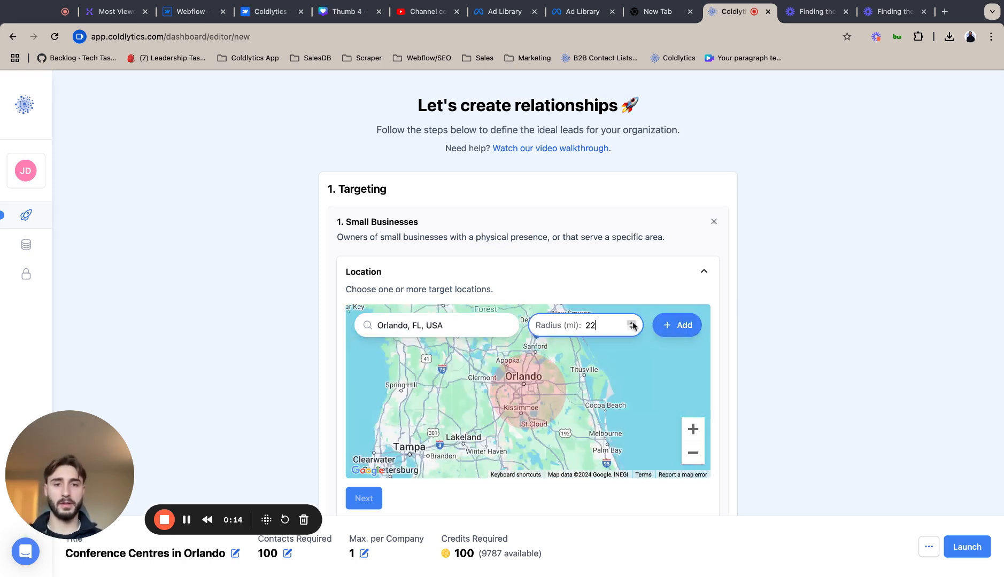
left_click(632, 323)
left_click(632, 324)
left_click(633, 323)
left_click(675, 325)
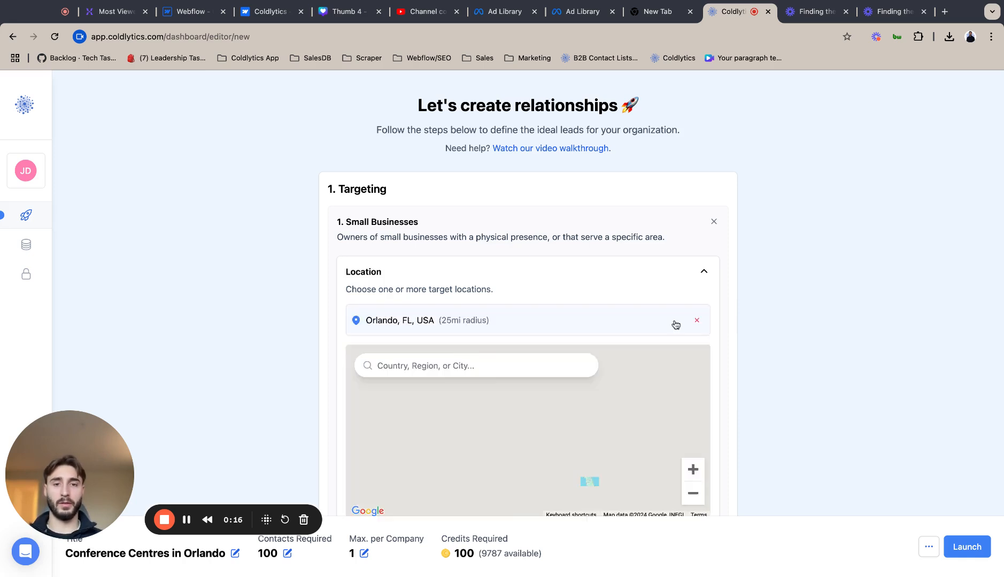
scroll(635, 438, "down", 3)
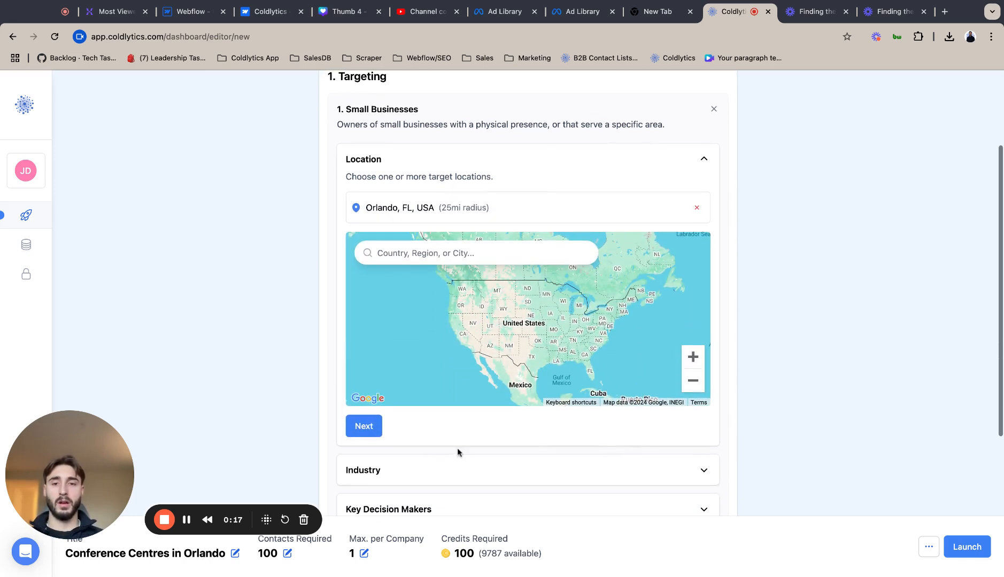
left_click(375, 426)
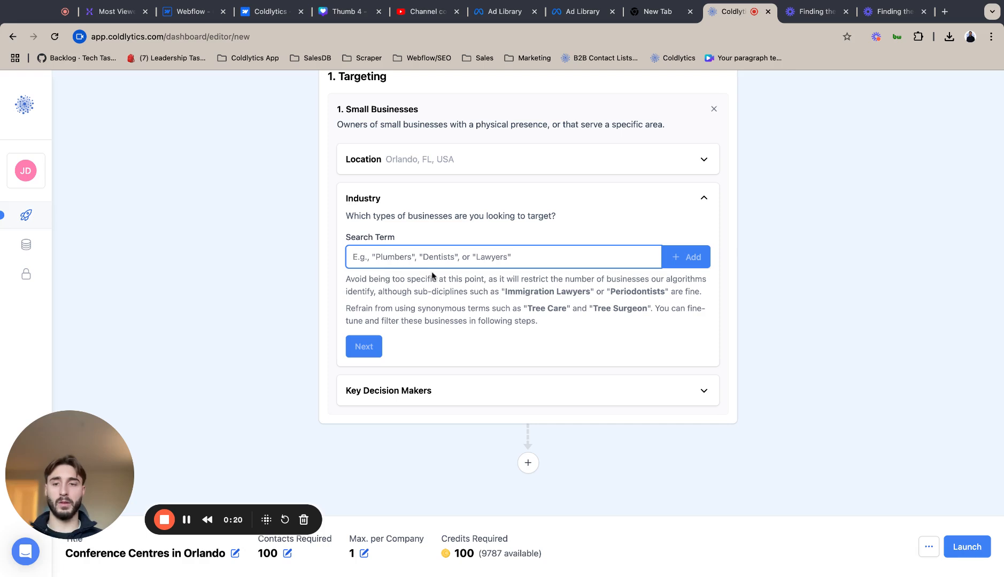
Add "Conference Centres" as the industry search term and confirm the industry section.
type("COn")
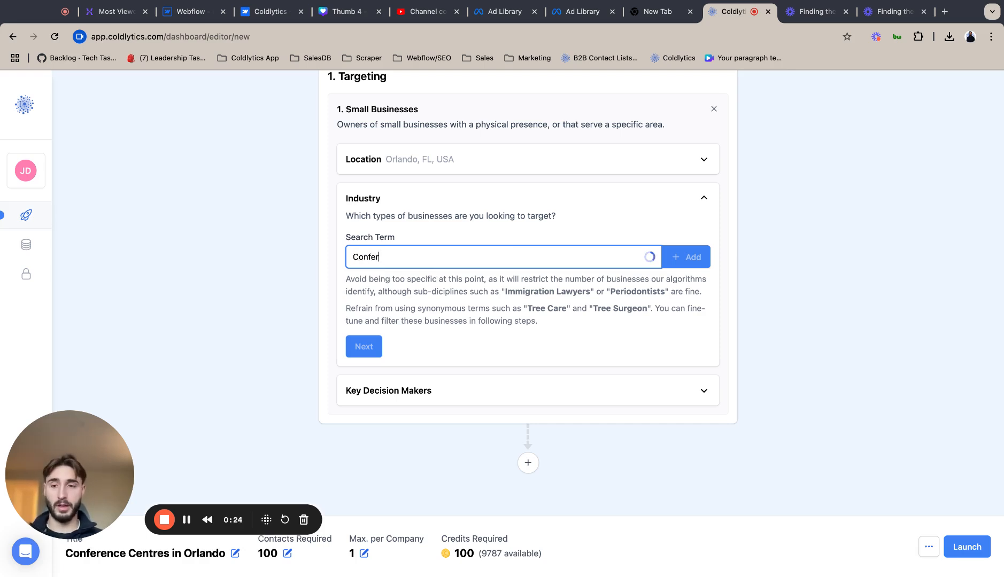
type("ferenc")
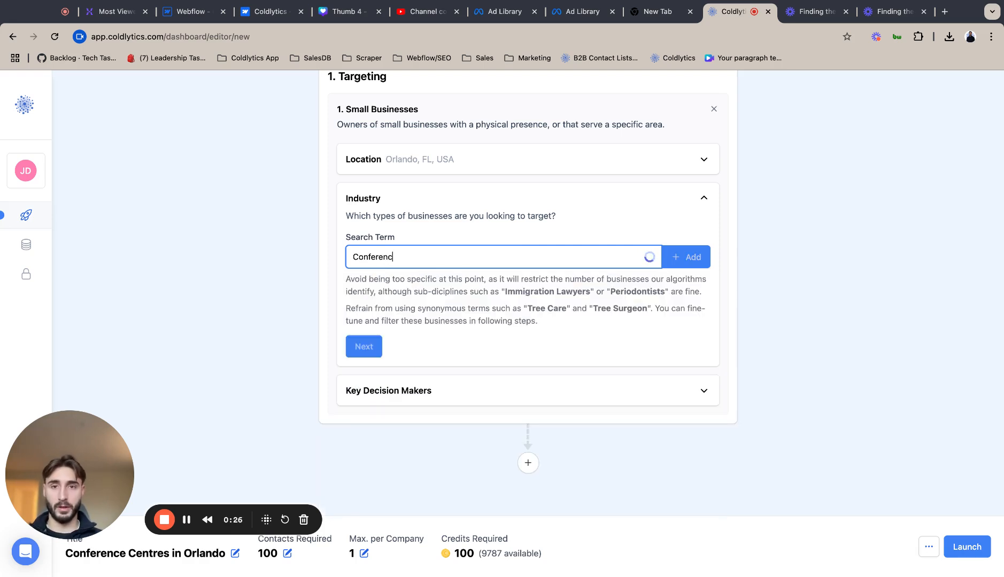
type("e Centres")
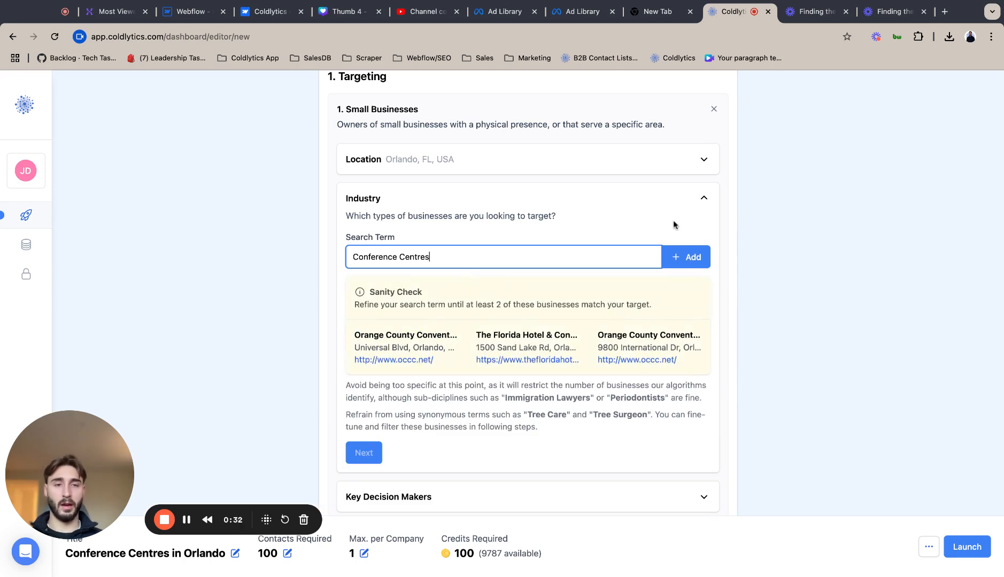
left_click(686, 256)
left_click(366, 388)
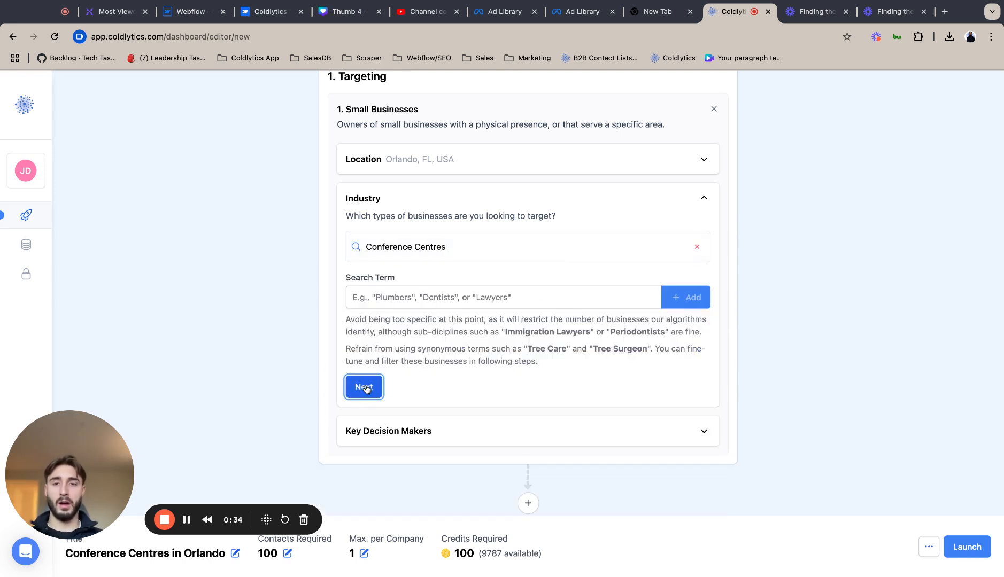
Set the key decision makers' seniority levels to Owners/Founders and Directors & Executives, and confirm the section.
left_click(464, 310)
left_click(459, 335)
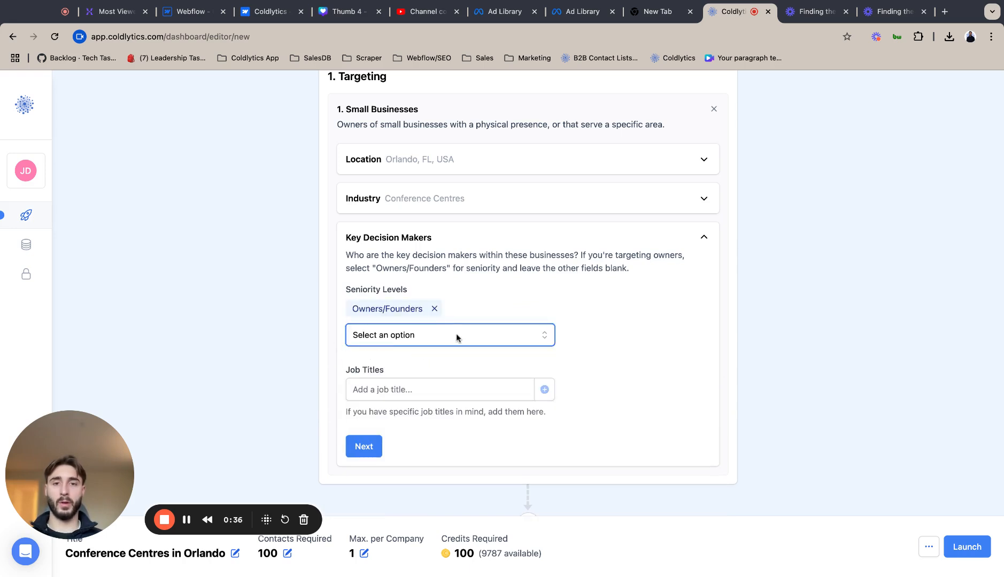
left_click(456, 335)
left_click(455, 359)
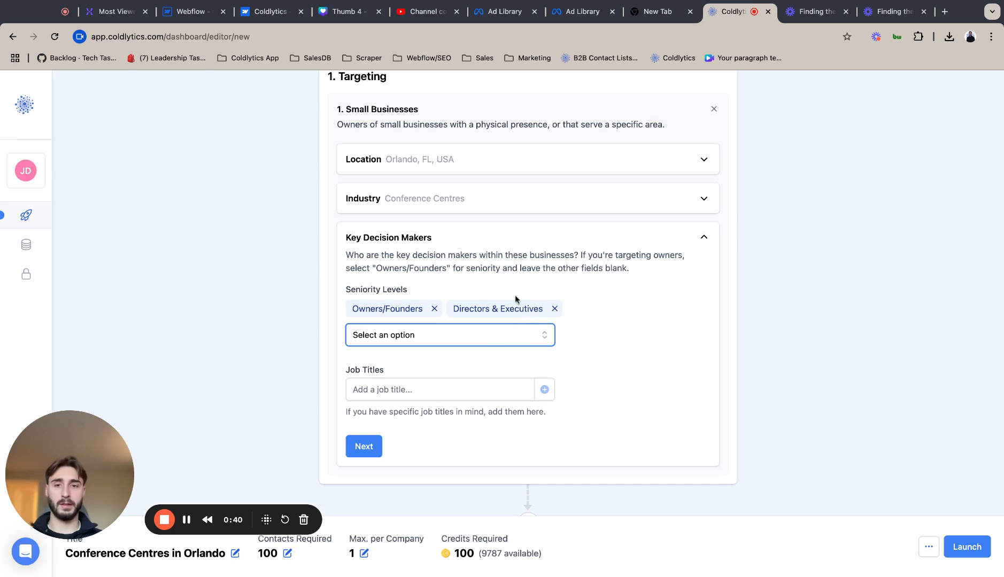
left_click(363, 448)
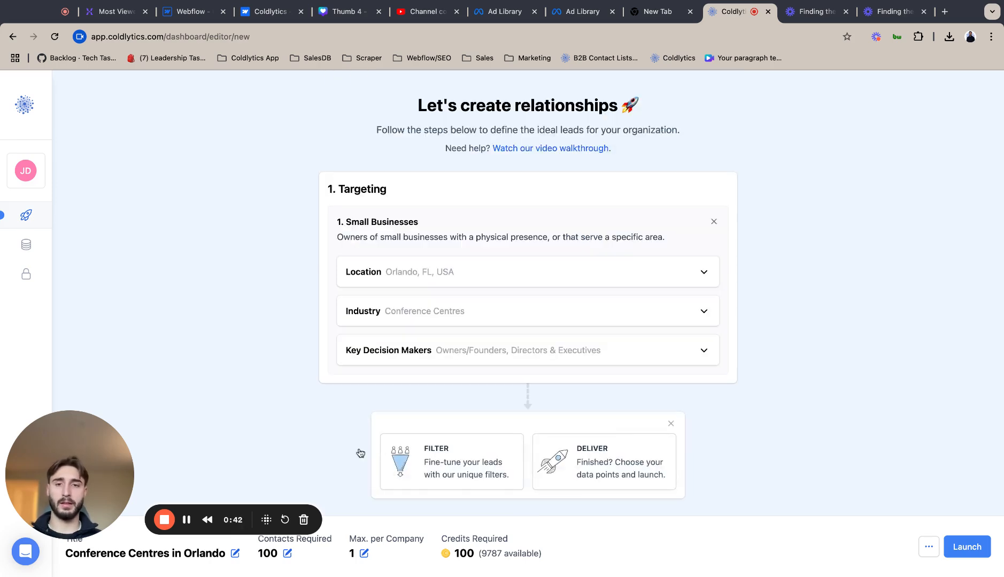
Add a Google Reviews firmographic filter with a review score from minimum 3 to maximum 5 and confirm it.
scroll(504, 434, "down", 1)
left_click(477, 443)
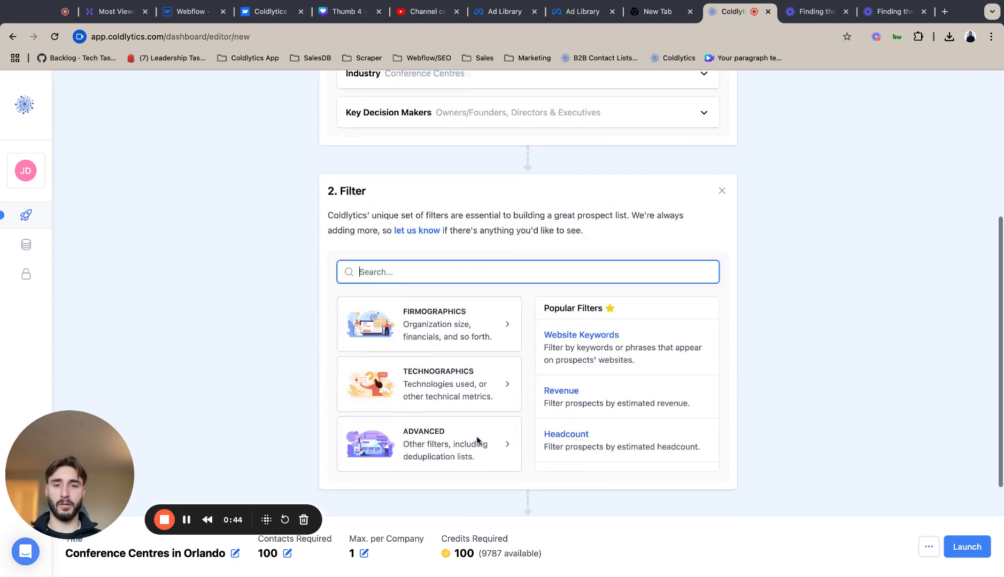
left_click(462, 291)
scroll(451, 380, "down", 2)
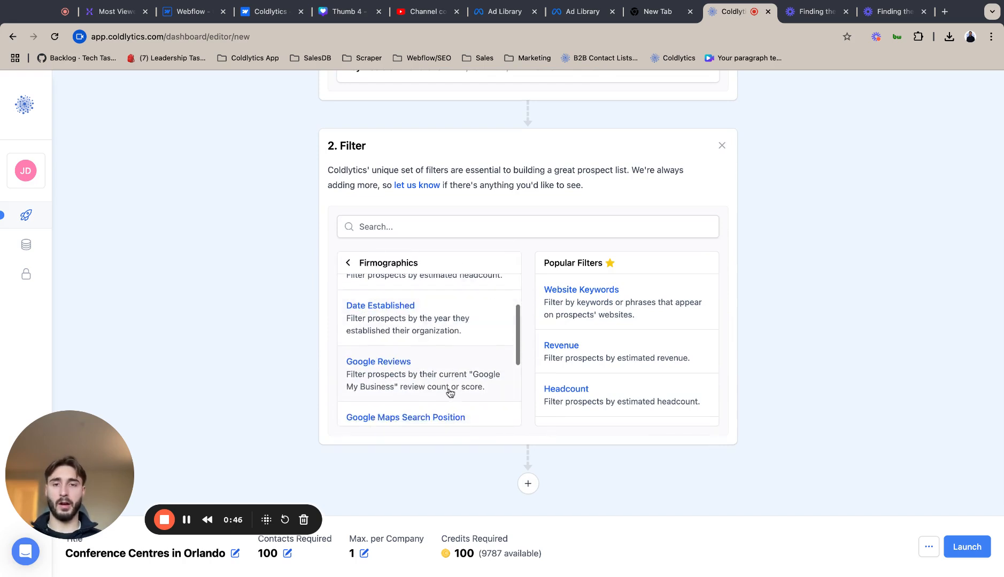
left_click(451, 382)
left_click(412, 360)
type("3")
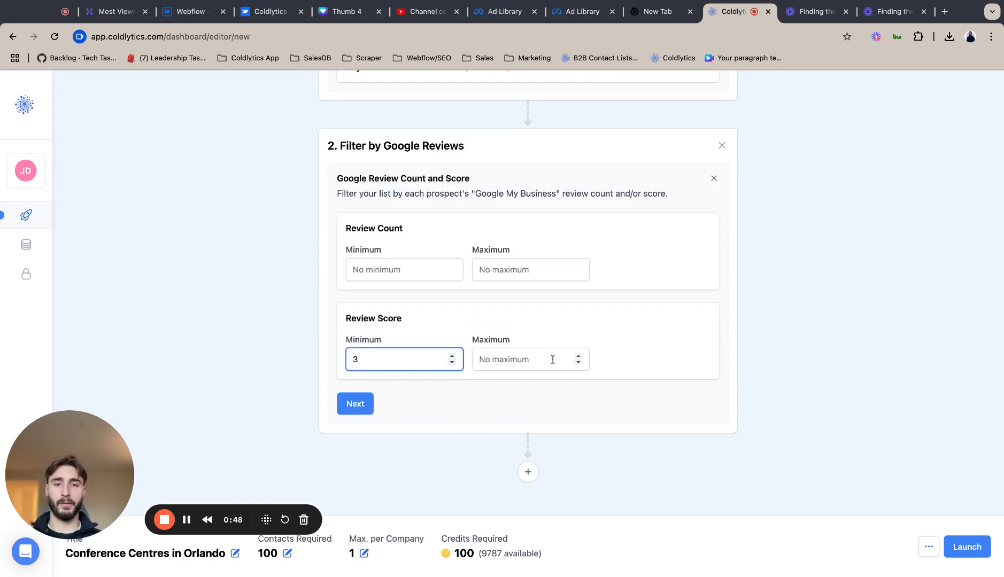
left_click(554, 359)
type("5")
left_click(687, 313)
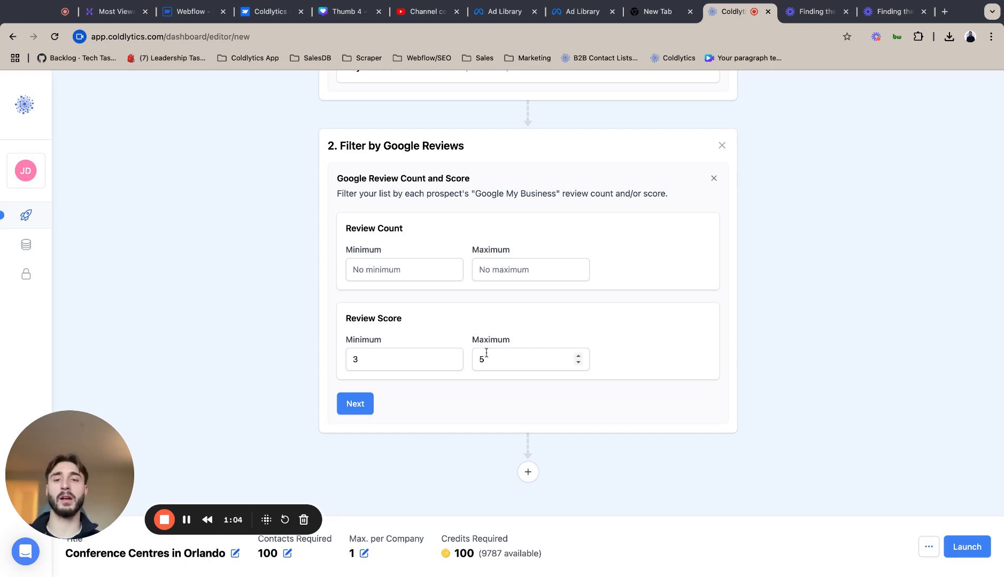
left_click(355, 404)
Add an Advertisers firmographic filter with the condition Advertises on Facebook set to Yes.
left_click(471, 451)
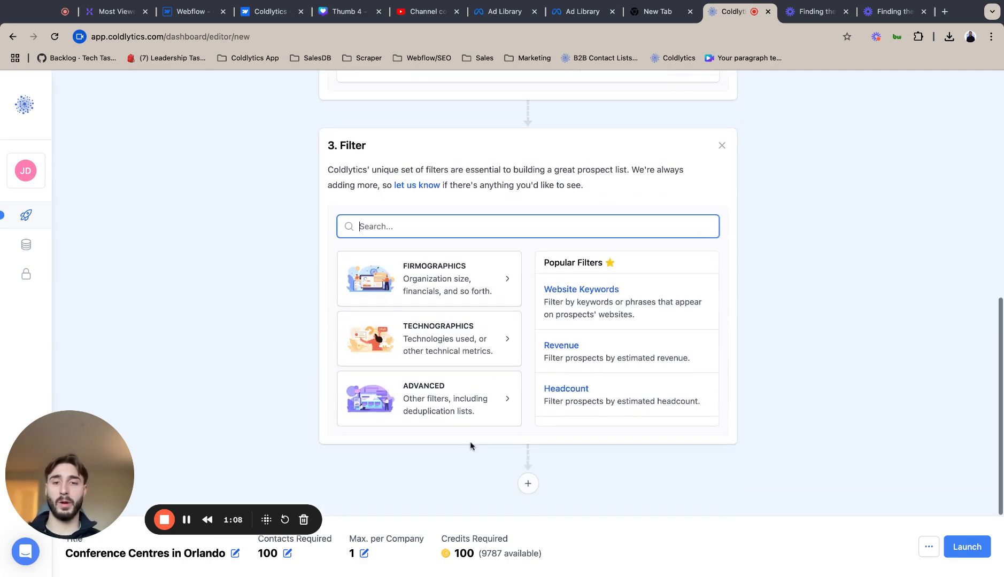
left_click(469, 281)
scroll(454, 362, "down", 5)
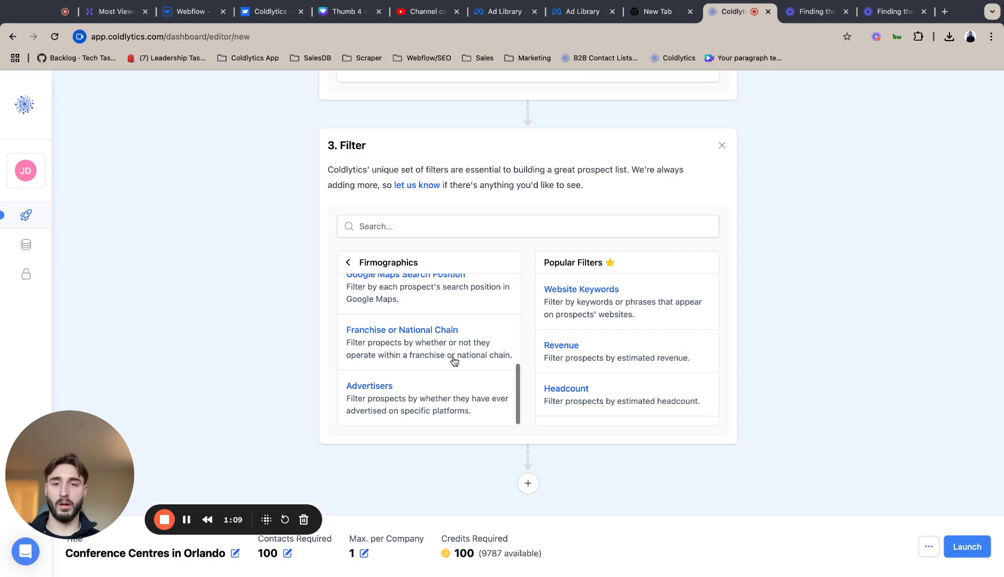
left_click(415, 399)
left_click(516, 329)
left_click(508, 349)
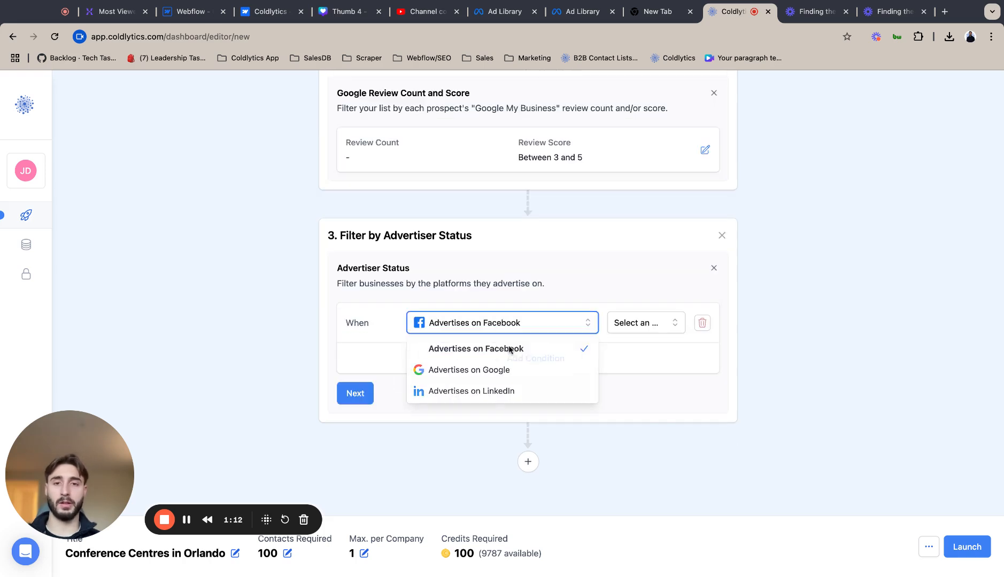
left_click(639, 324)
left_click(630, 368)
Add a second advertiser condition, Advertises on Google, set to Yes.
left_click(594, 369)
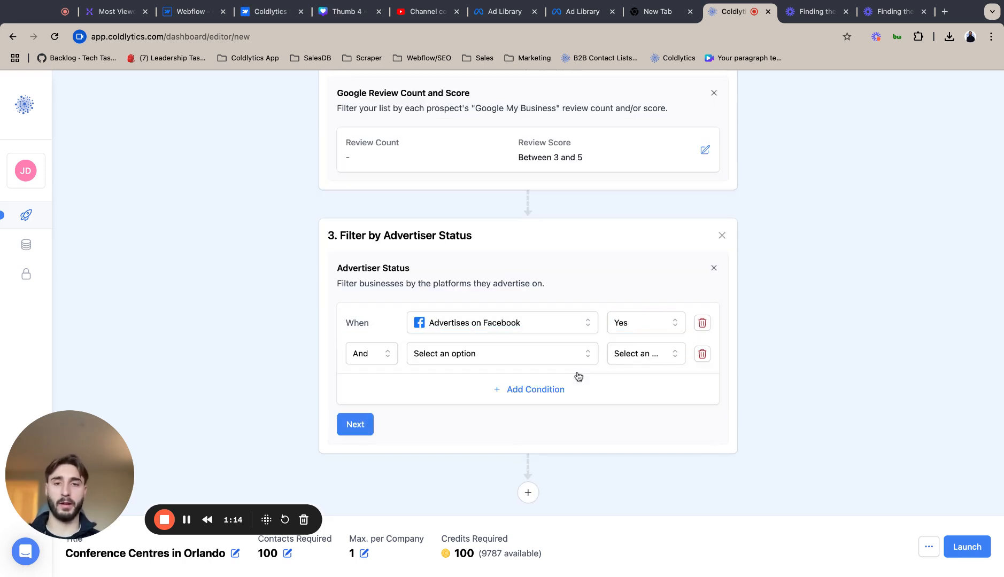
left_click(541, 353)
left_click(568, 381)
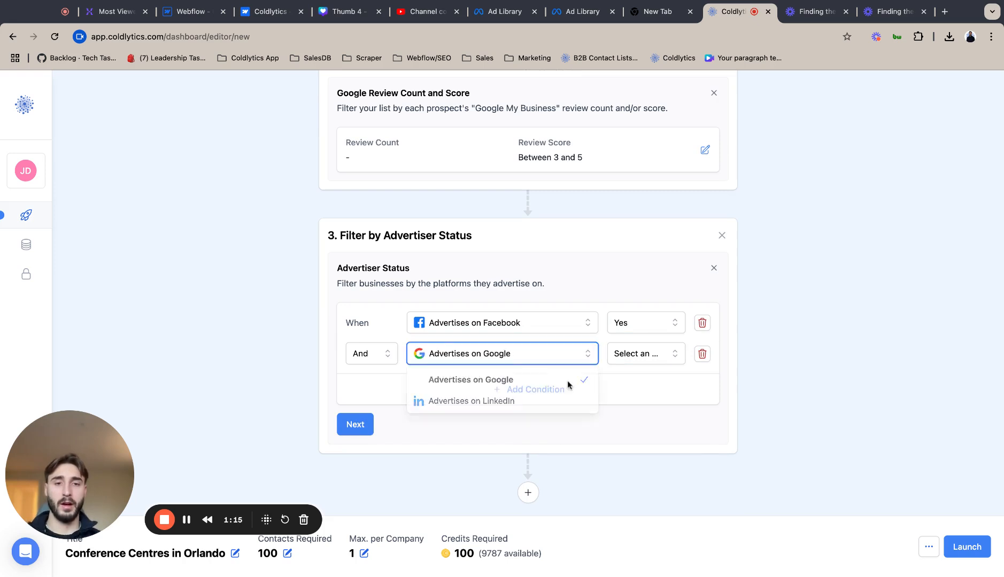
left_click(647, 356)
left_click(638, 396)
Add a third advertiser condition, Advertises on LinkedIn, set to Yes.
left_click(535, 390)
left_click(502, 385)
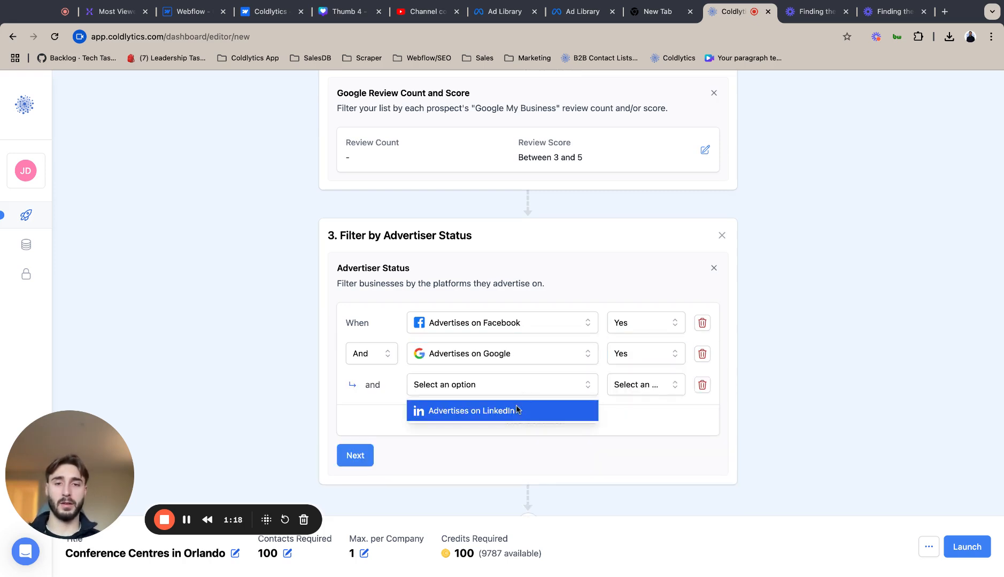
left_click(481, 409)
left_click(632, 395)
left_click(628, 432)
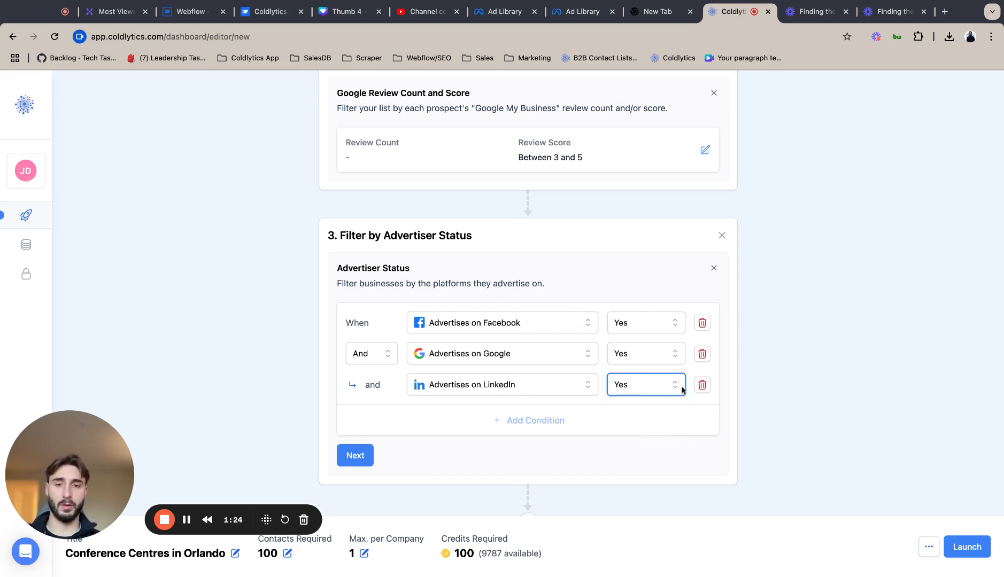
Combine the advertiser conditions with Or instead of And and confirm the filter.
left_click(396, 356)
left_click(379, 401)
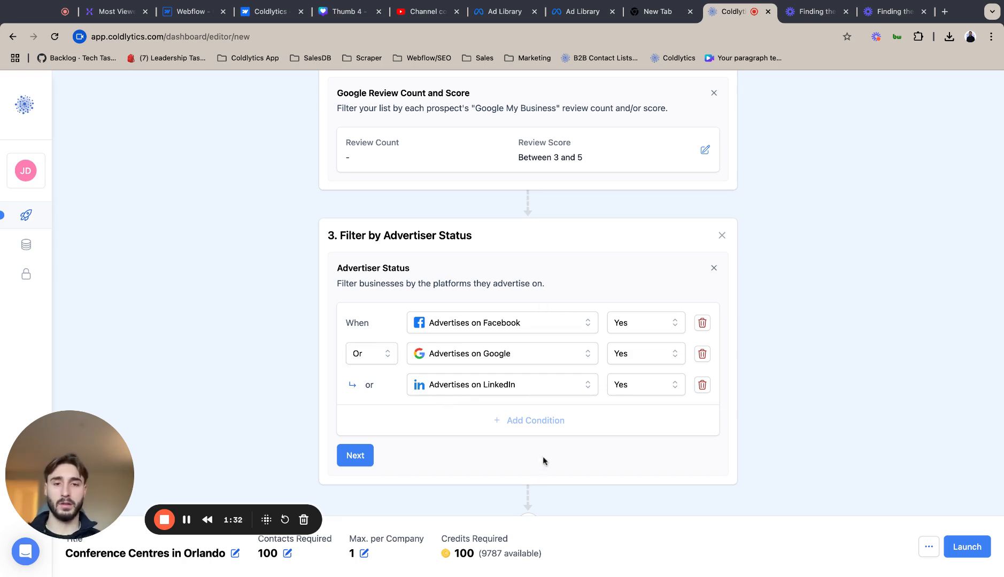
left_click(349, 458)
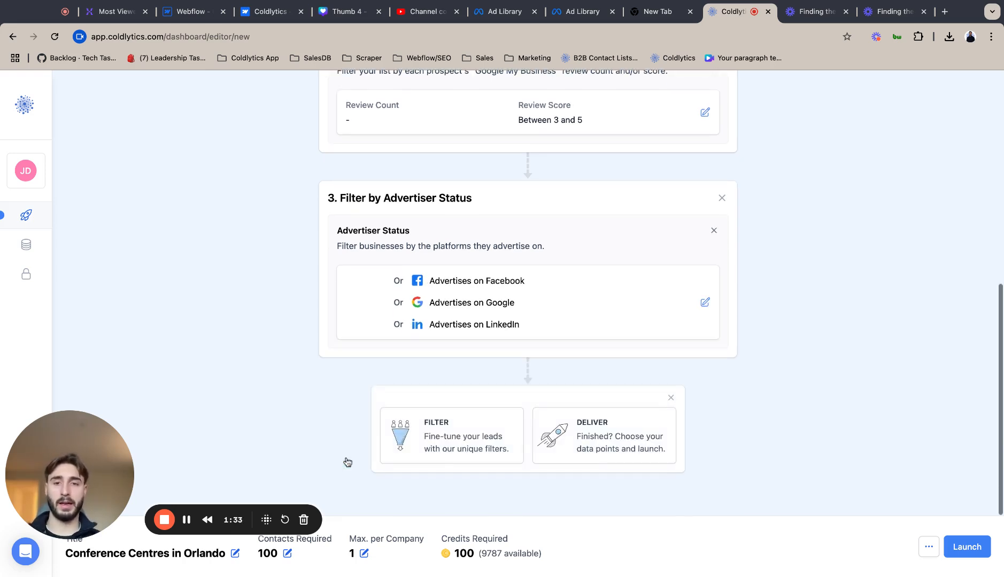
Add the Deliver stage and reset its auto-selected data points.
left_click(605, 435)
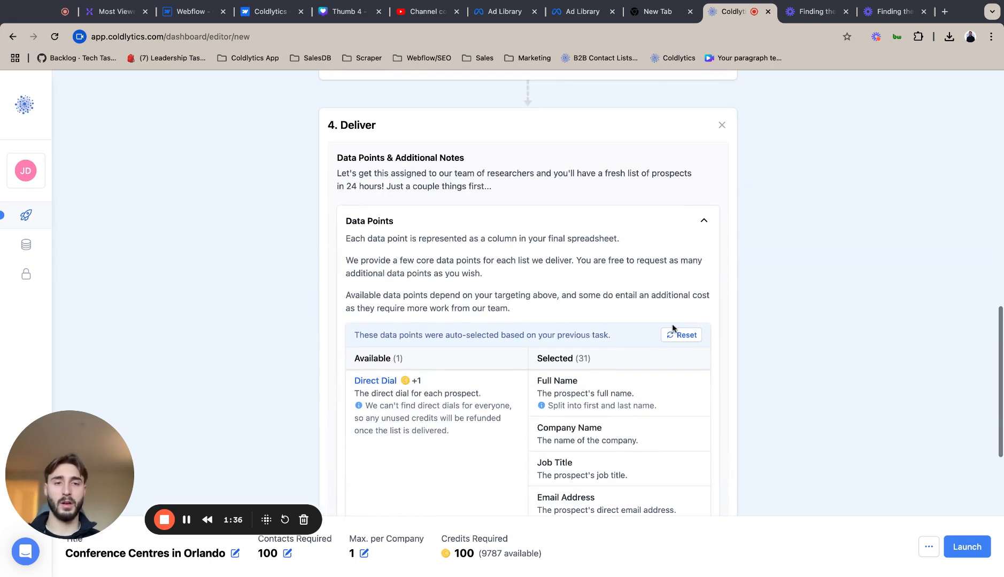
left_click(685, 334)
scroll(481, 294, "down", 2)
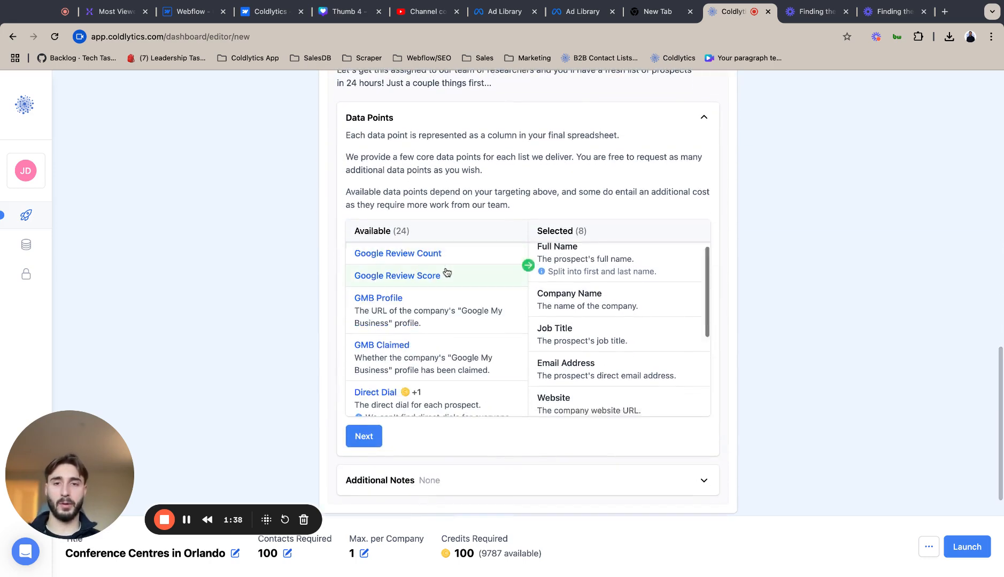
Add Google Review Count, Google Review Score, GMB Profile and GMB Claimed to the selected data points.
left_click(442, 256)
left_click(443, 257)
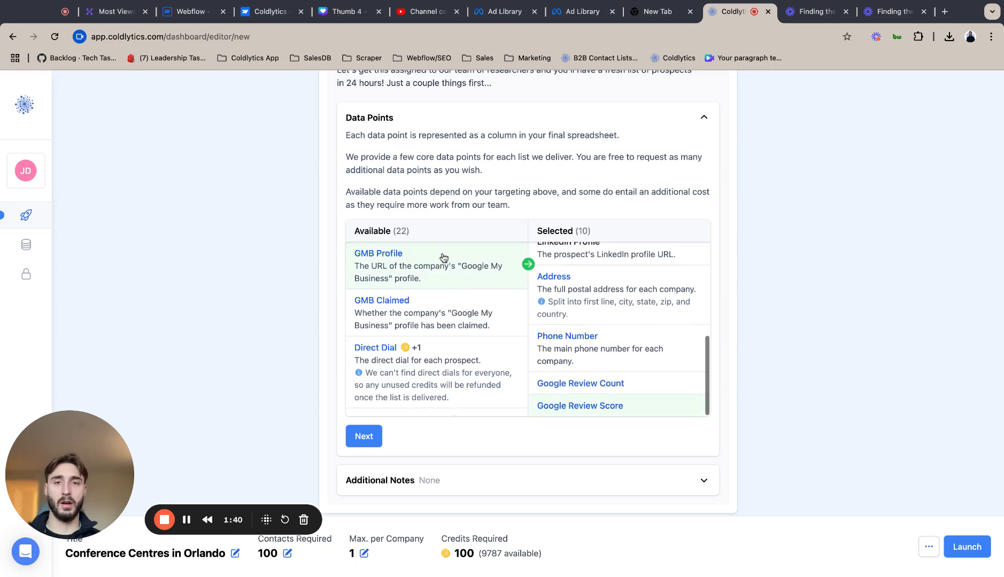
left_click(443, 258)
left_click(444, 257)
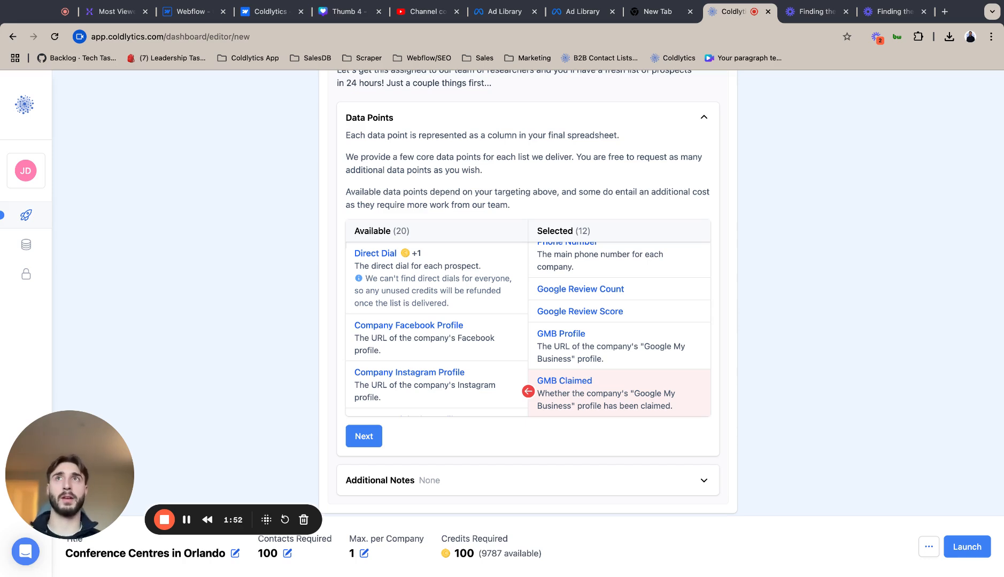
Add the company Facebook, Instagram, LinkedIn, TikTok and Twitter profiles to the selected data points.
scroll(521, 387, "down", 5)
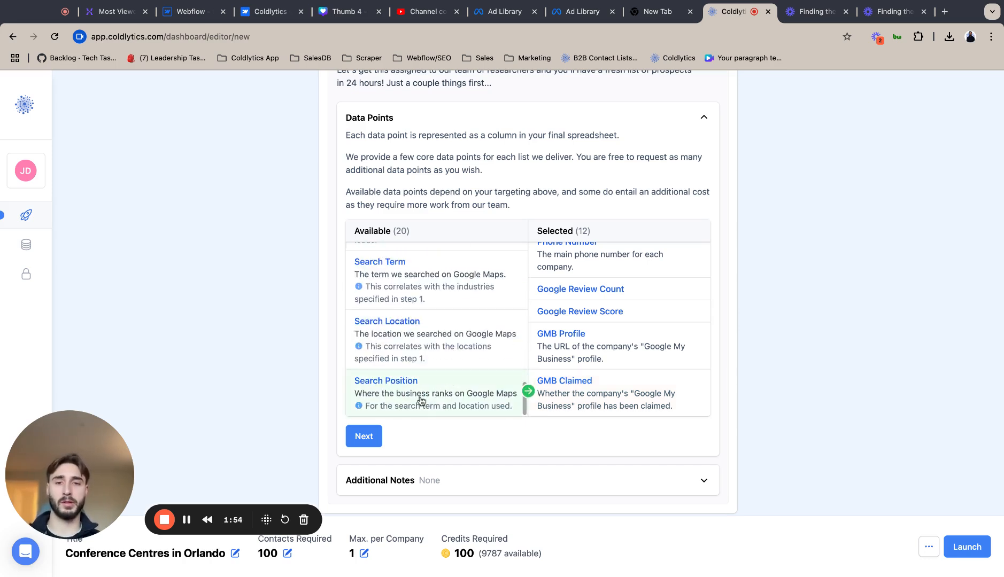
scroll(517, 341, "up", 5)
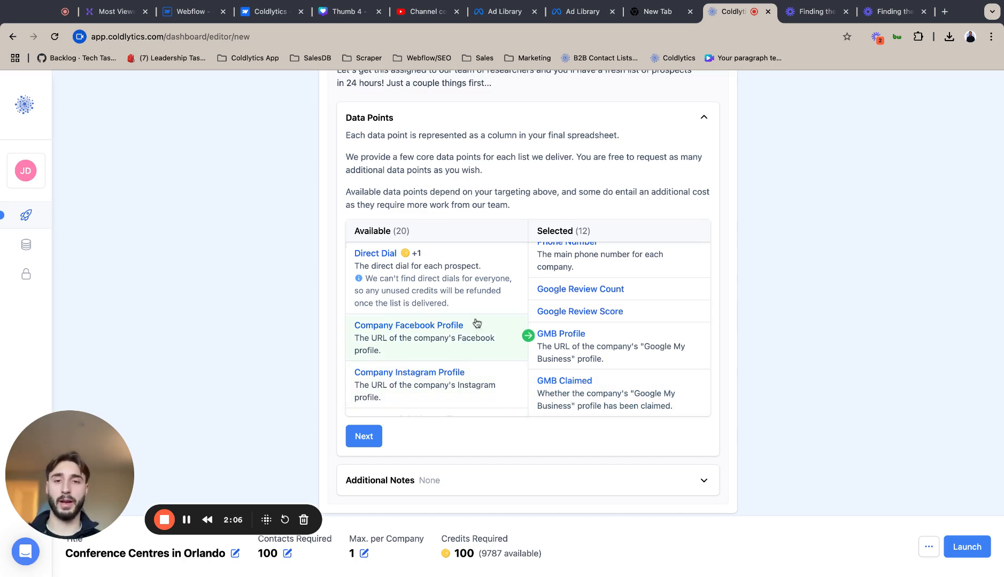
left_click(425, 345)
left_click(425, 345)
left_click(425, 345)
left_click(425, 345)
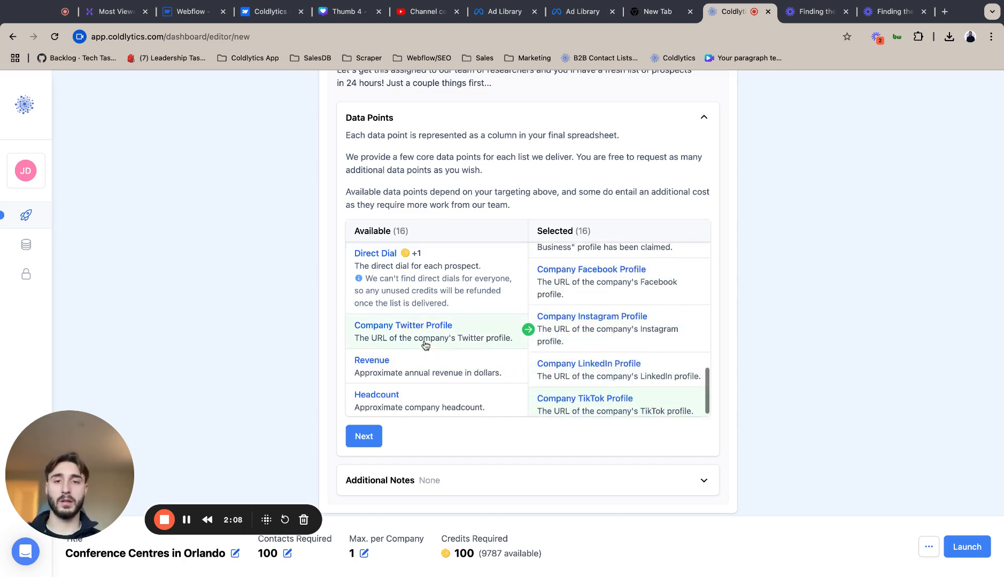
left_click(425, 345)
Review the list of selected data points for the delivered spreadsheet.
scroll(578, 409, "down", 1)
scroll(618, 345, "up", 2)
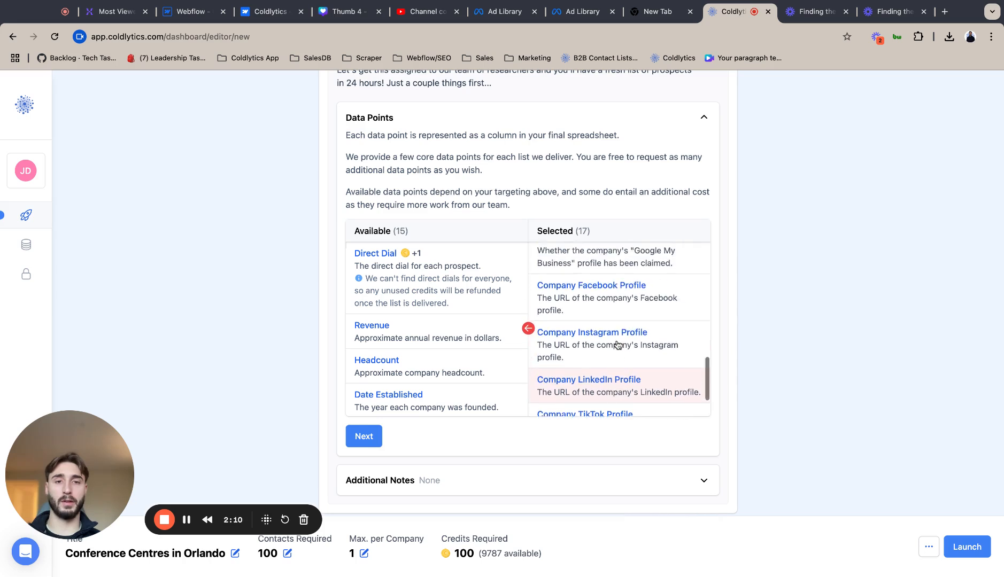
scroll(617, 345, "down", 1)
scroll(618, 347, "up", 4)
scroll(619, 353, "down", 4)
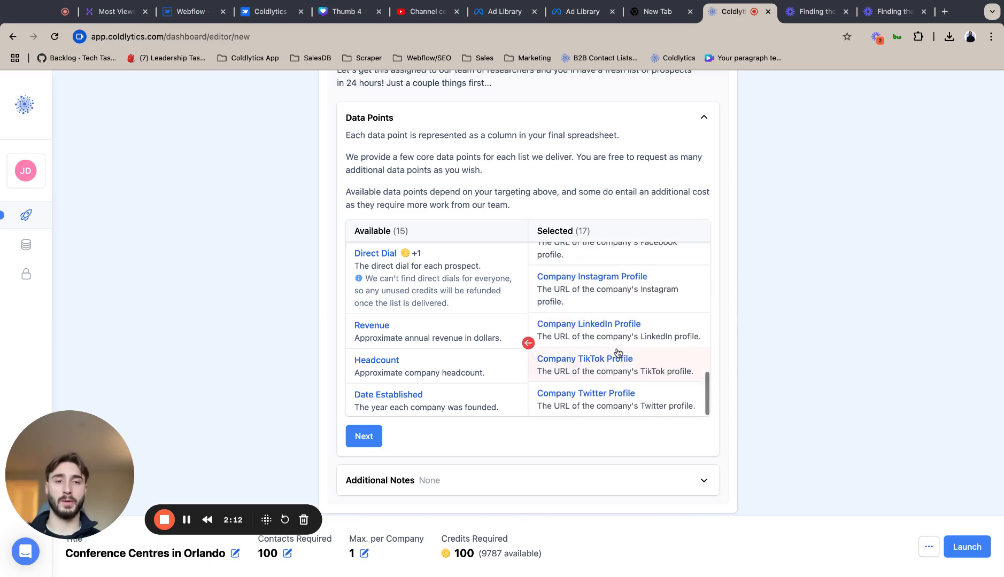
scroll(616, 380, "down", 2)
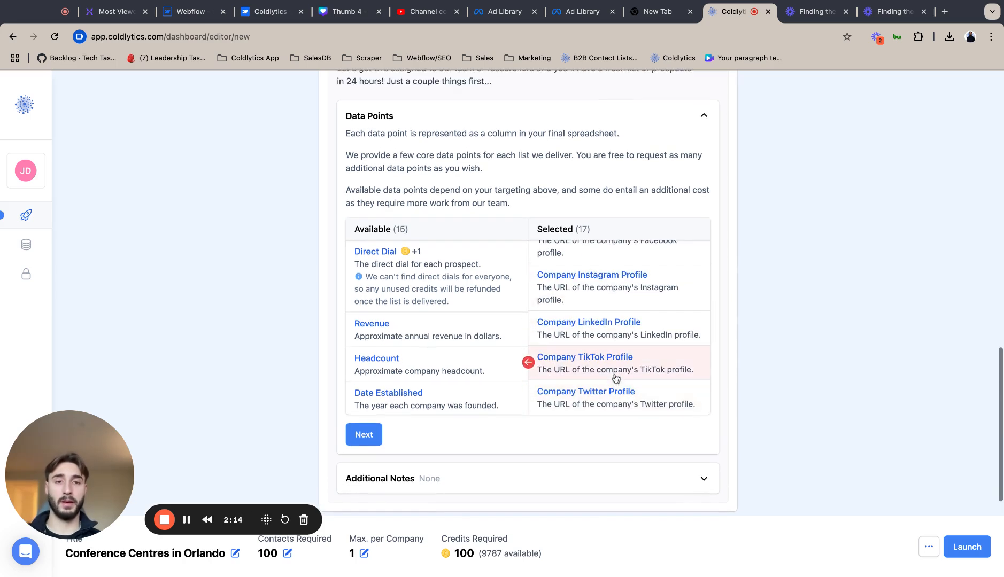
Add Revenue, Headcount and Date Established to the selected data points.
scroll(616, 379, "up", 1)
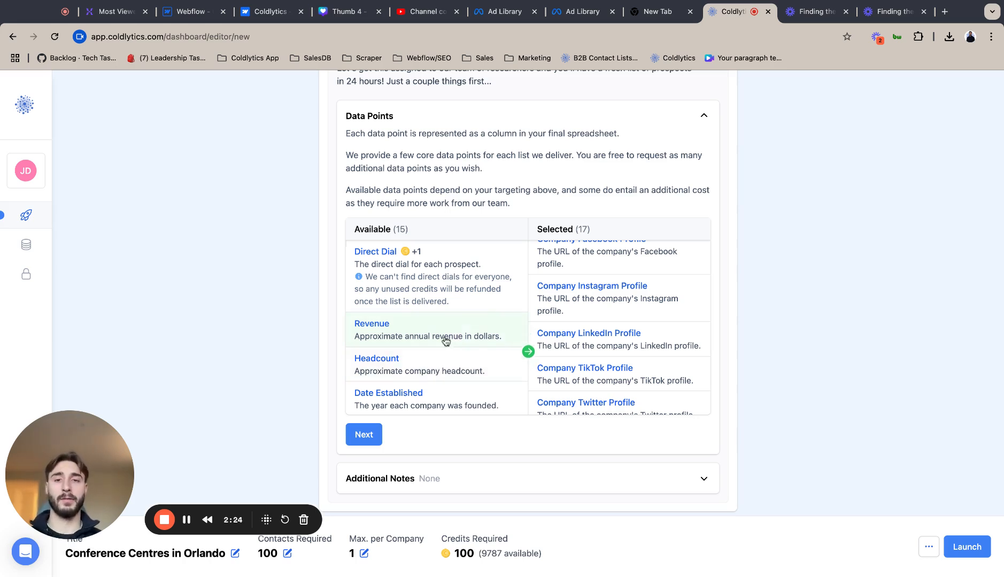
scroll(600, 347, "down", 1)
scroll(600, 348, "up", 1)
scroll(600, 349, "up", 1)
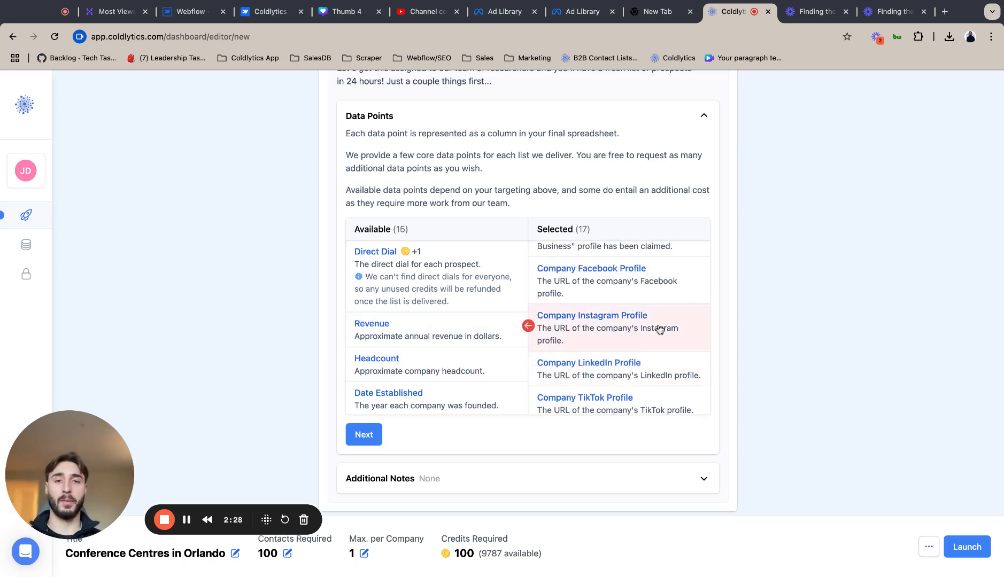
scroll(661, 329, "up", 3)
scroll(661, 329, "down", 5)
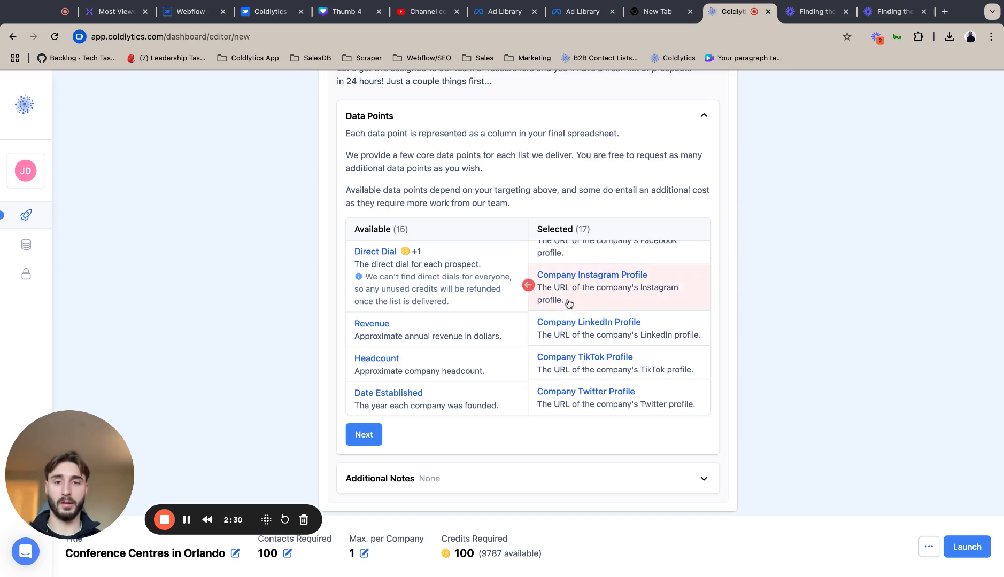
left_click(361, 335)
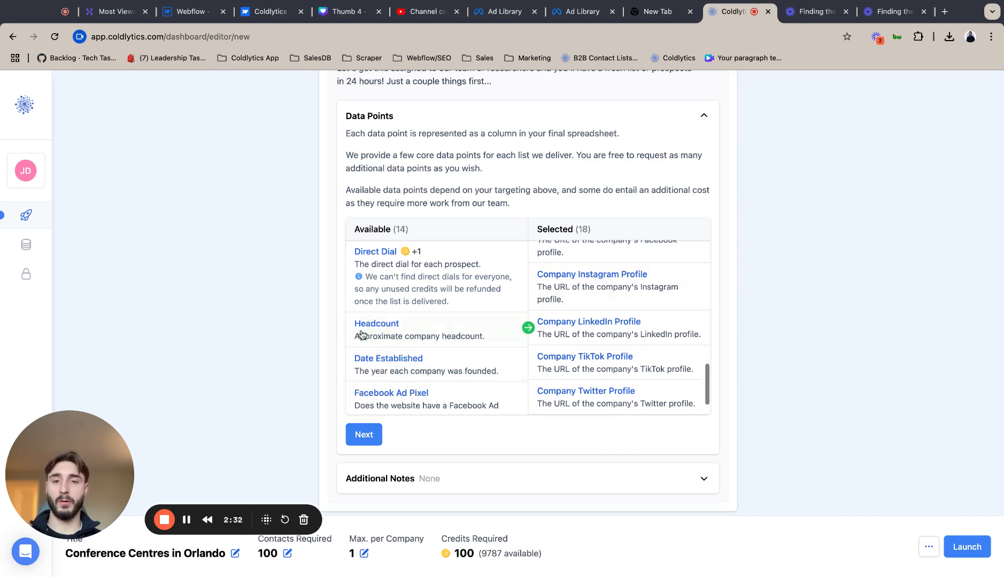
left_click(363, 336)
left_click(363, 337)
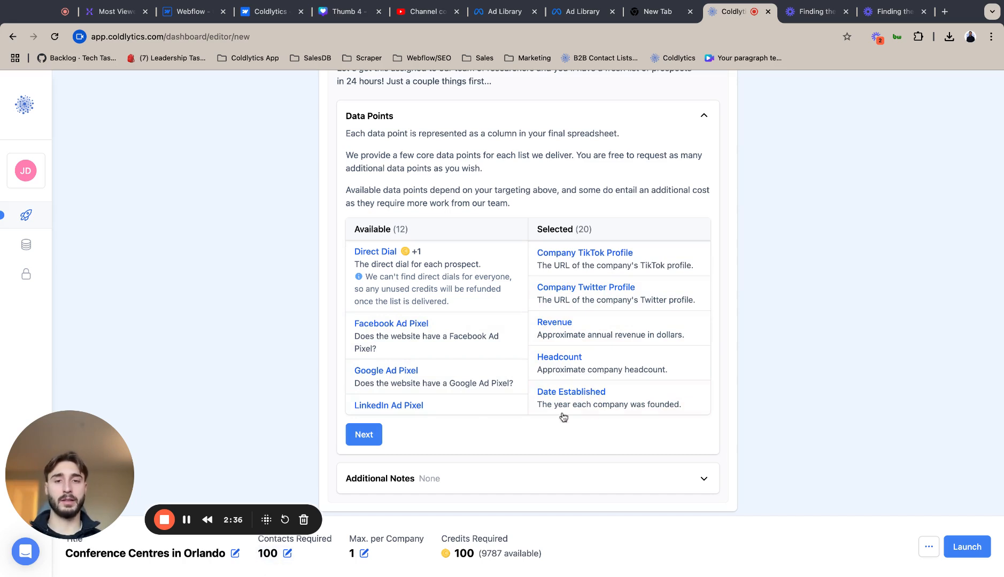
Add the Facebook, Google, LinkedIn and TikTok Ad Pixel checks to the selected data points.
left_click(467, 335)
left_click(468, 335)
left_click(467, 336)
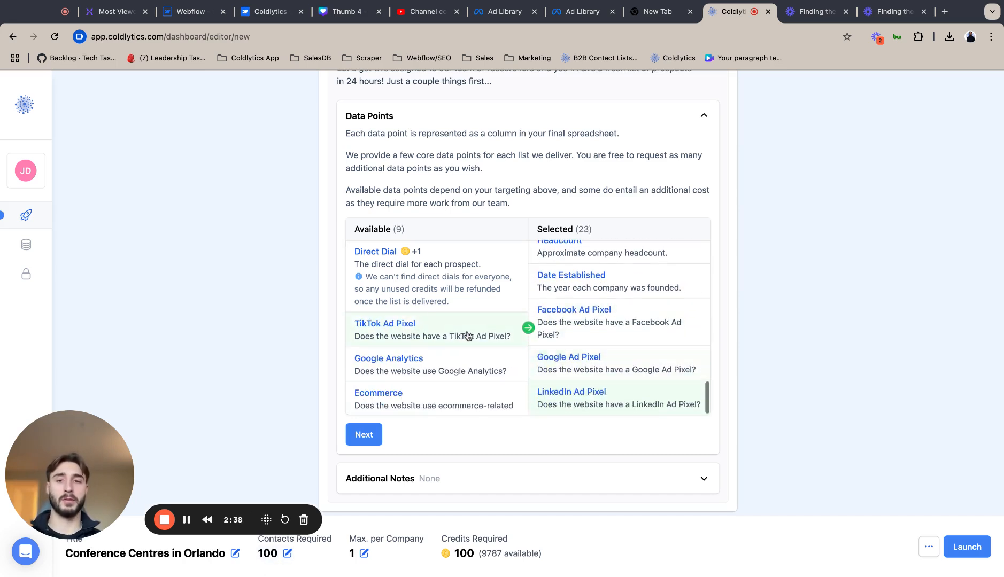
left_click(467, 336)
Add Ecommerce, Wordpress, Google Analytics and Page Speed to the selected data points.
scroll(582, 273, "up", 5)
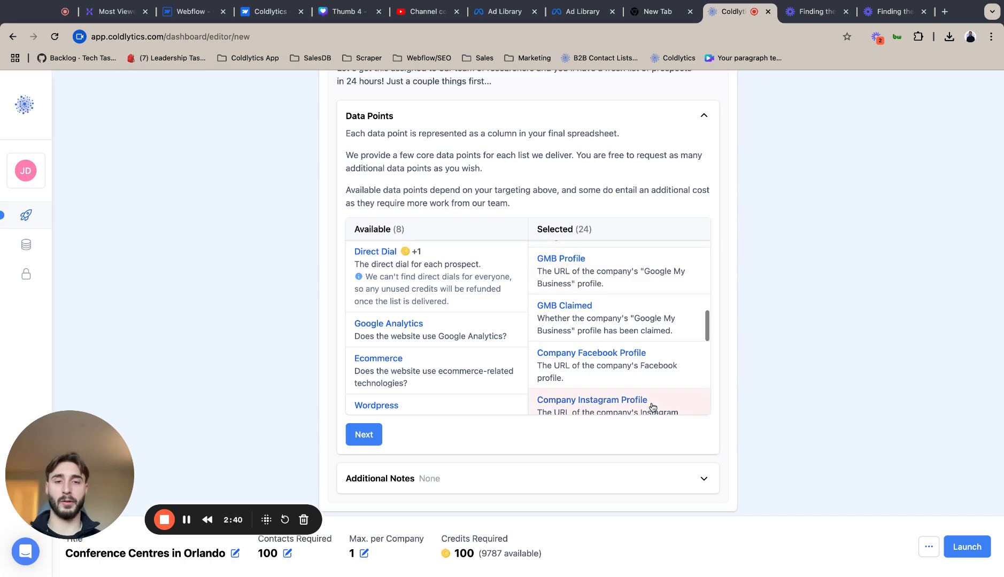
scroll(647, 385, "down", 5)
scroll(501, 323, "down", 2)
left_click(466, 308)
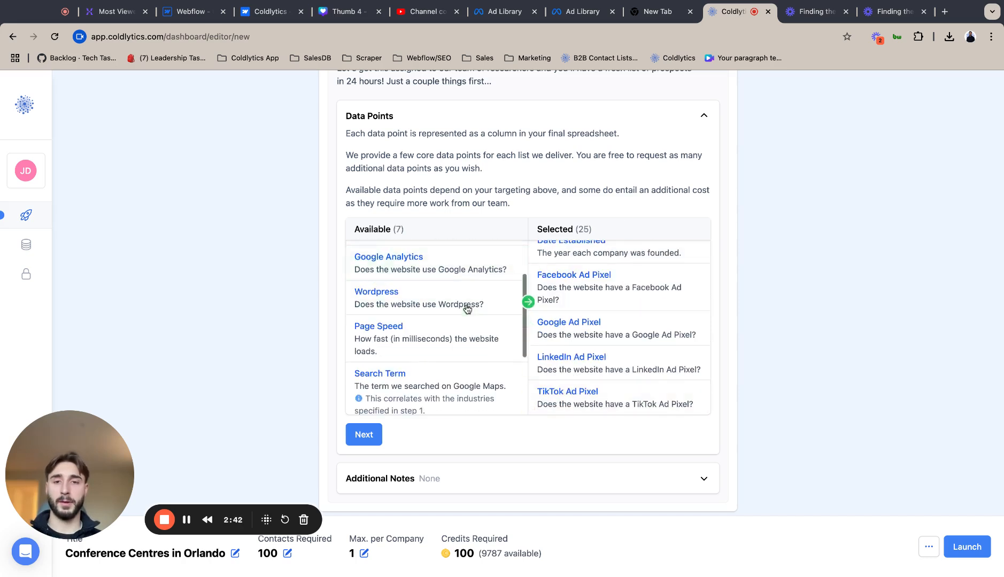
left_click(466, 308)
left_click(459, 274)
left_click(460, 278)
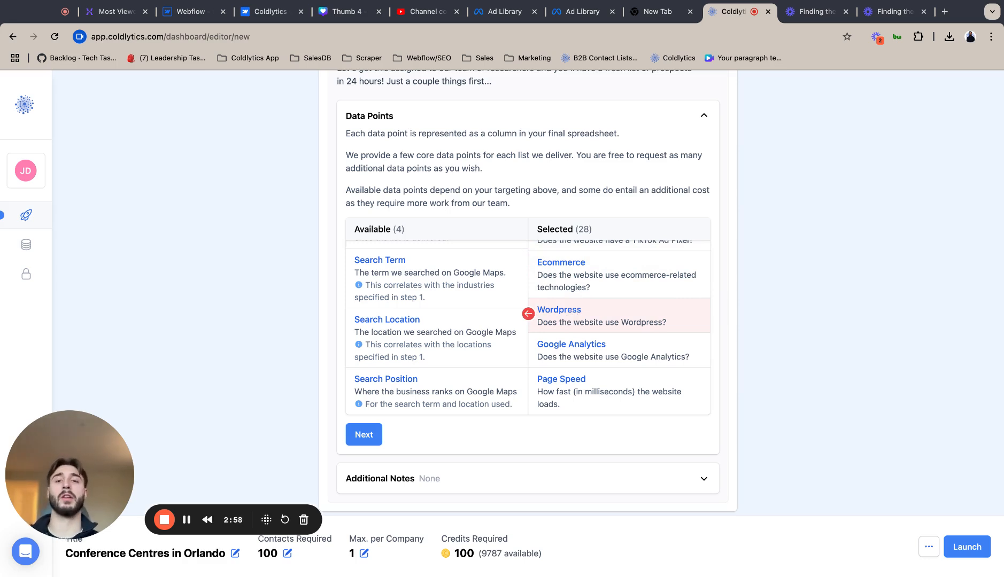
Add Search Term, Search Location and Search Position to the selected data points, leaving out Direct Dial.
scroll(435, 280, "up", 1)
scroll(435, 281, "down", 1)
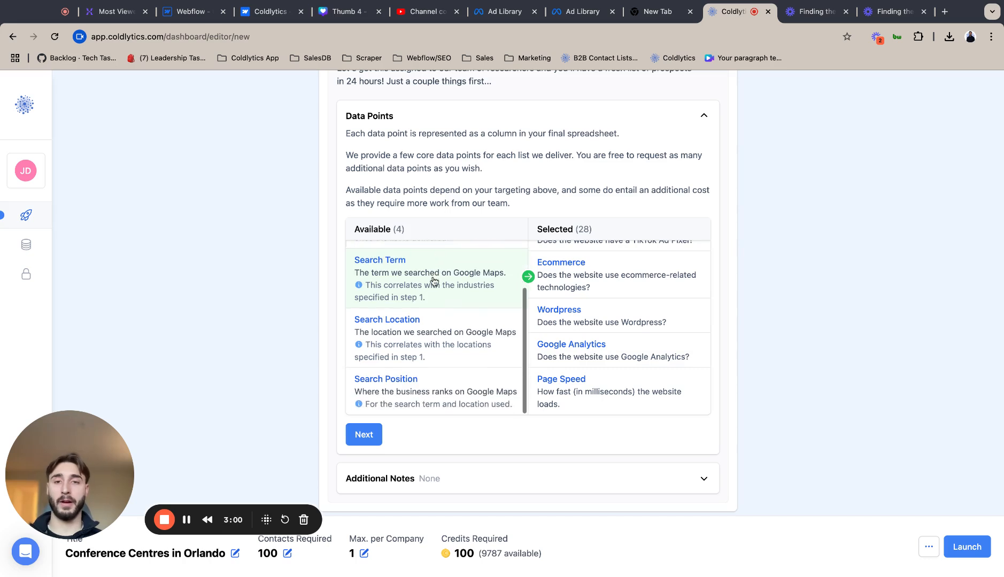
left_click(434, 281)
left_click(428, 337)
left_click(426, 345)
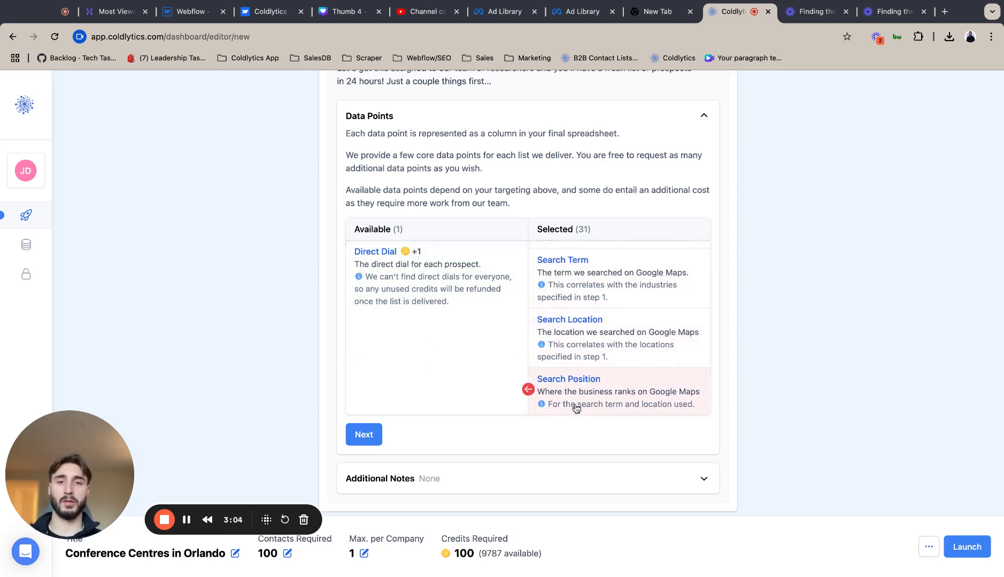
Review the selected data points and finish the Deliver stage with the additional notes left blank.
scroll(583, 336, "up", 10)
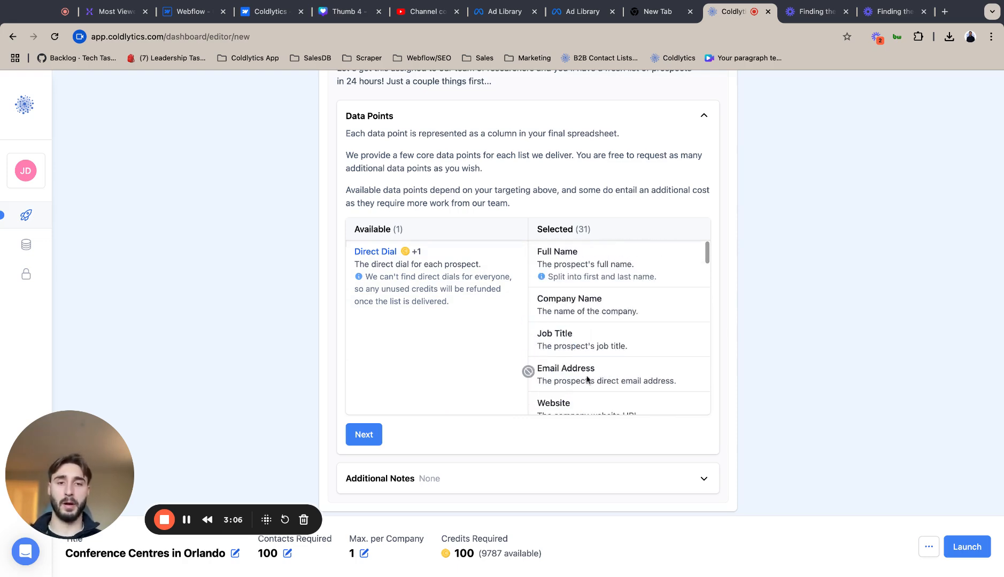
scroll(587, 380, "down", 5)
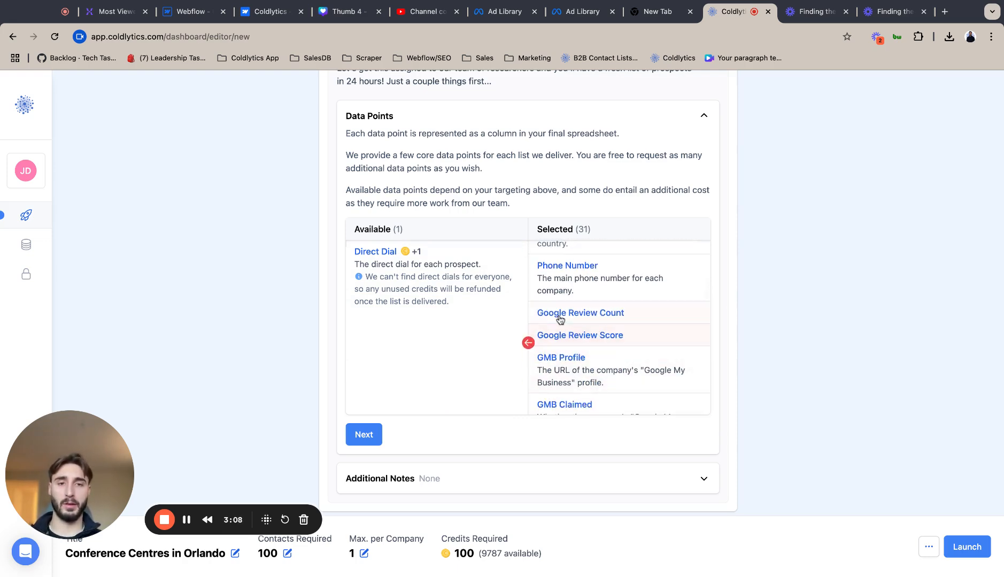
scroll(588, 374, "down", 2)
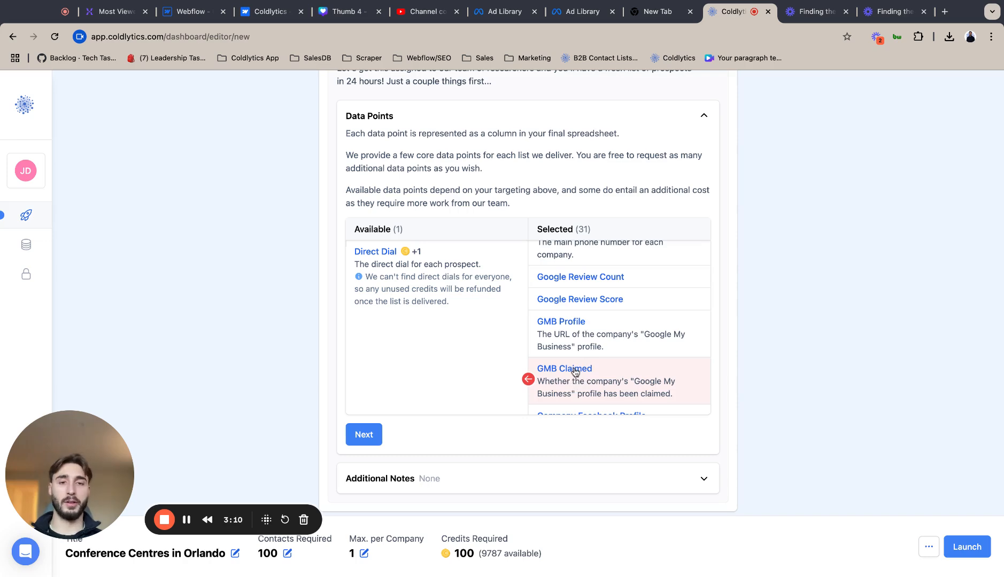
scroll(574, 372, "down", 5)
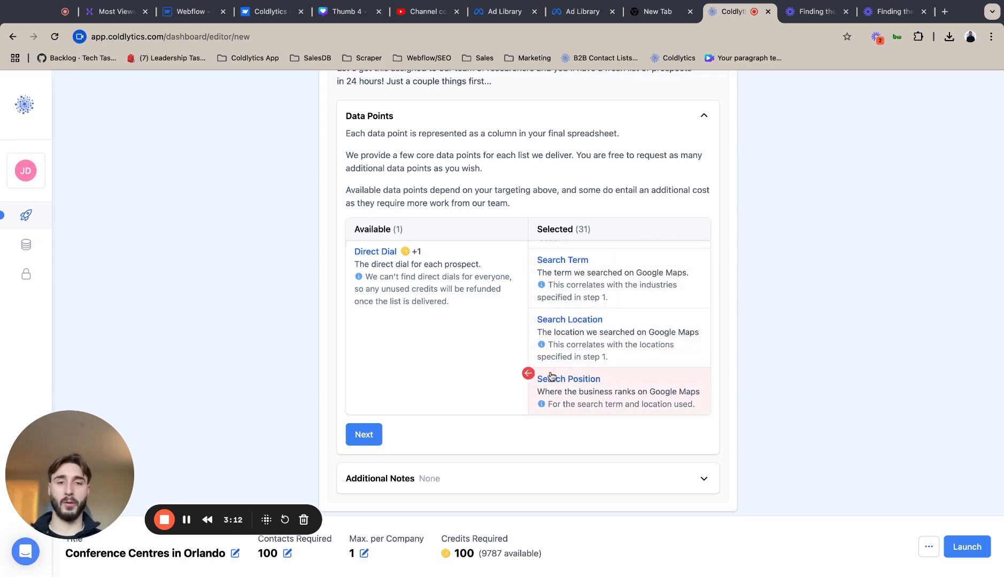
left_click(362, 435)
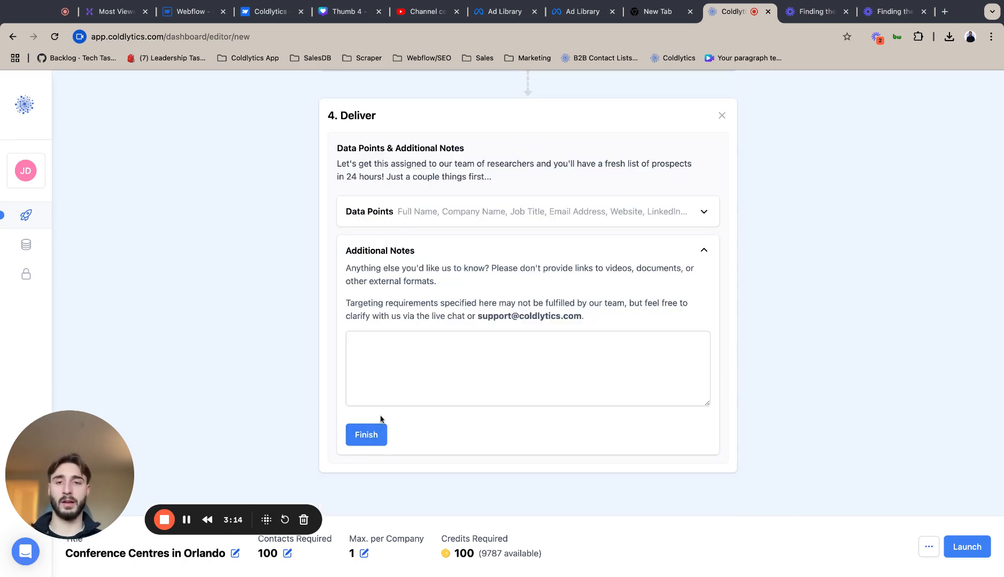
left_click(364, 435)
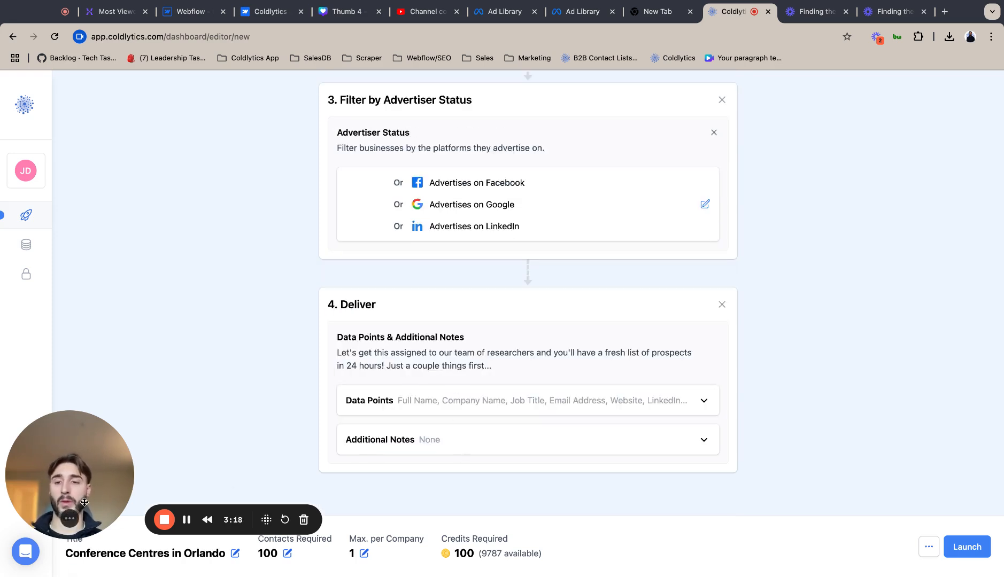
Save the Conference Centres in Orlando task as a draft.
left_click_drag(84, 502, 84, 487)
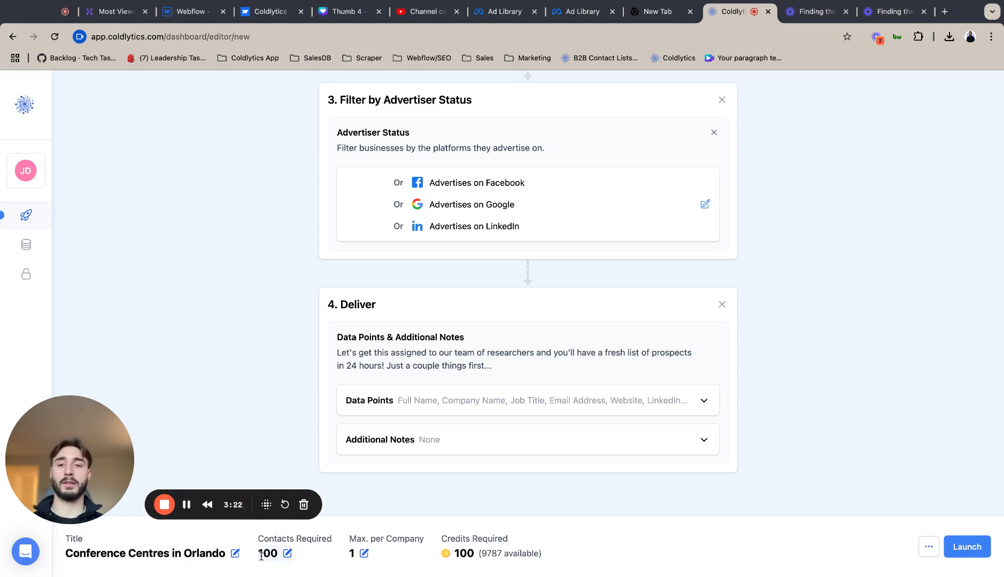
left_click(929, 547)
left_click(911, 517)
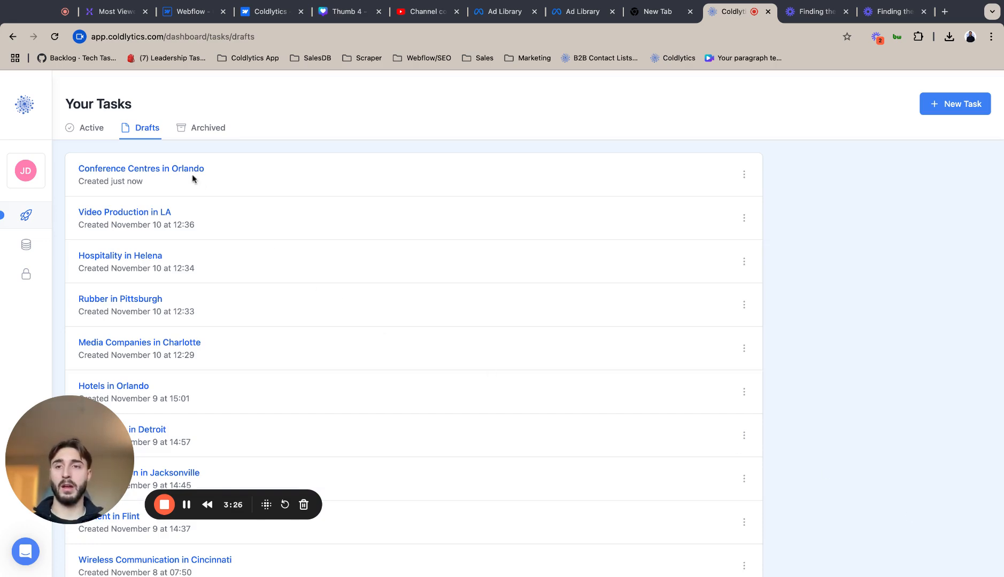
Reopen the Conference Centres in Orlando draft and launch the task.
left_click(190, 170)
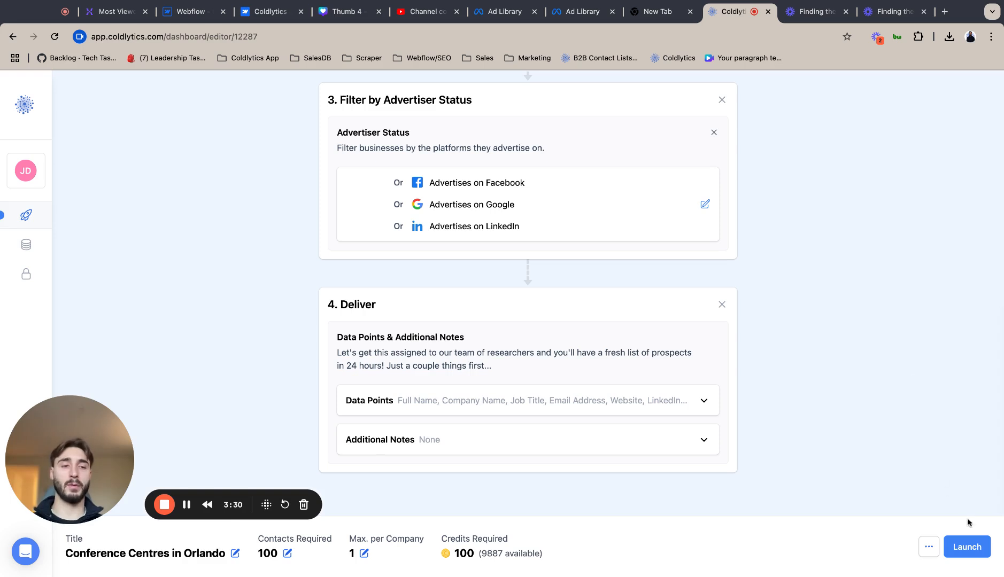
left_click(967, 547)
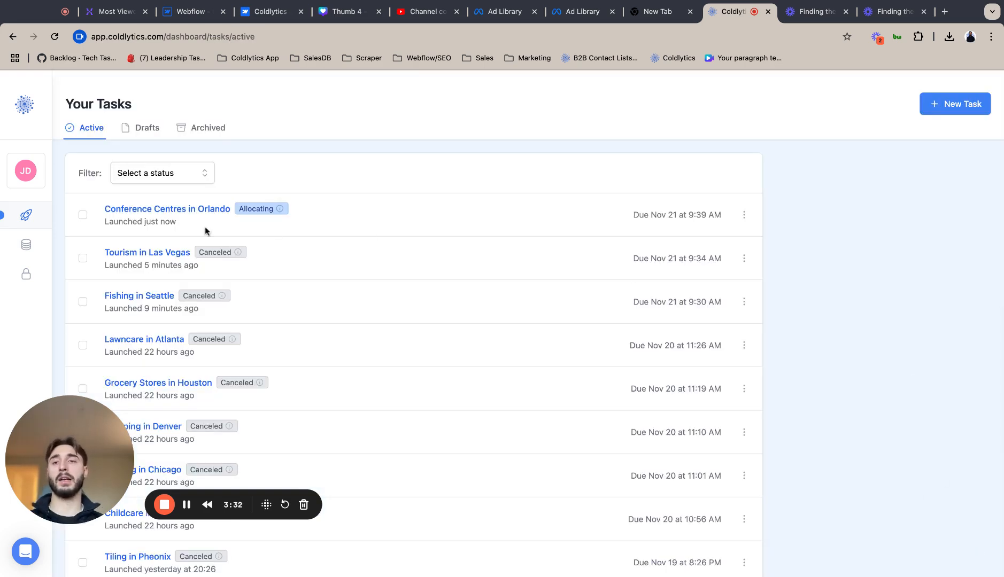